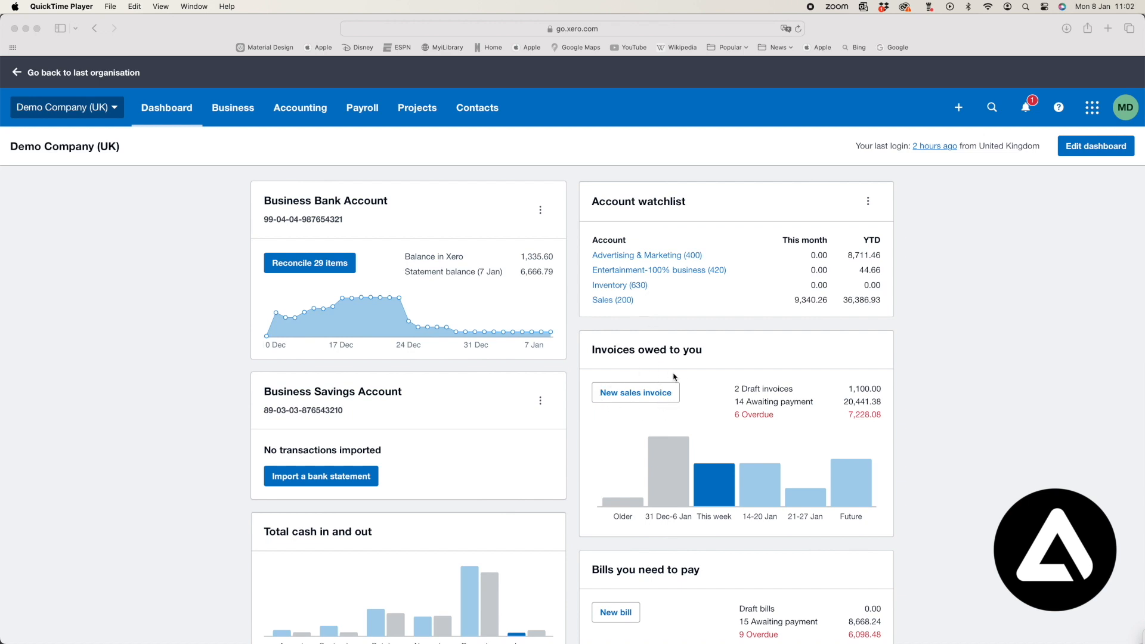
# Open the Invoices list and start a new sales invoice.
pyautogui.click(241, 107)
pyautogui.click(241, 107)
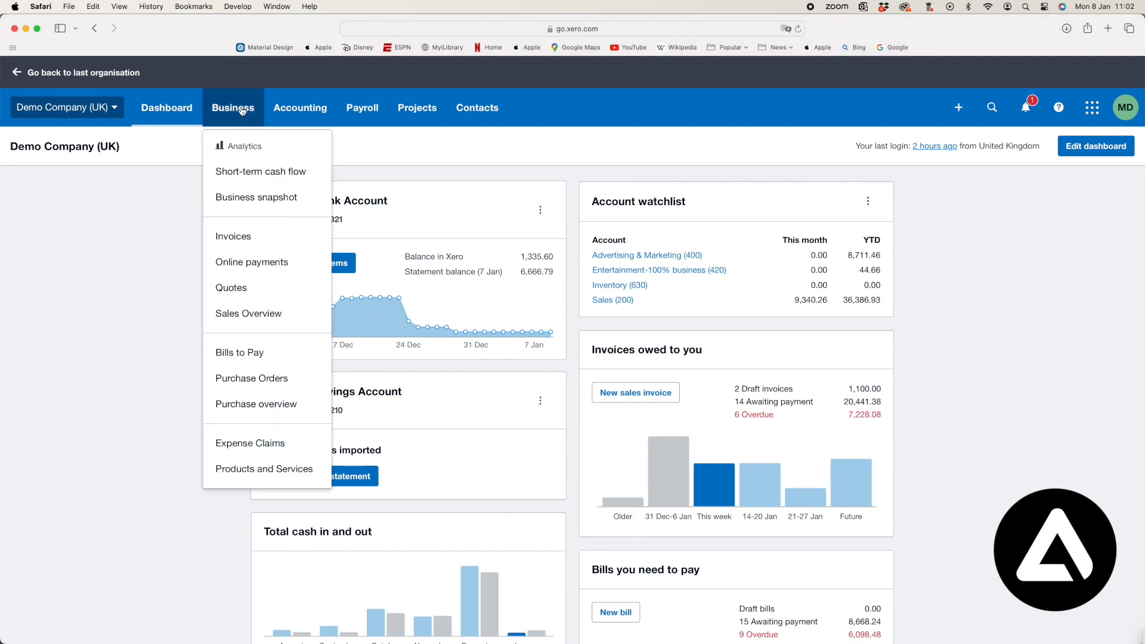
pyautogui.click(248, 242)
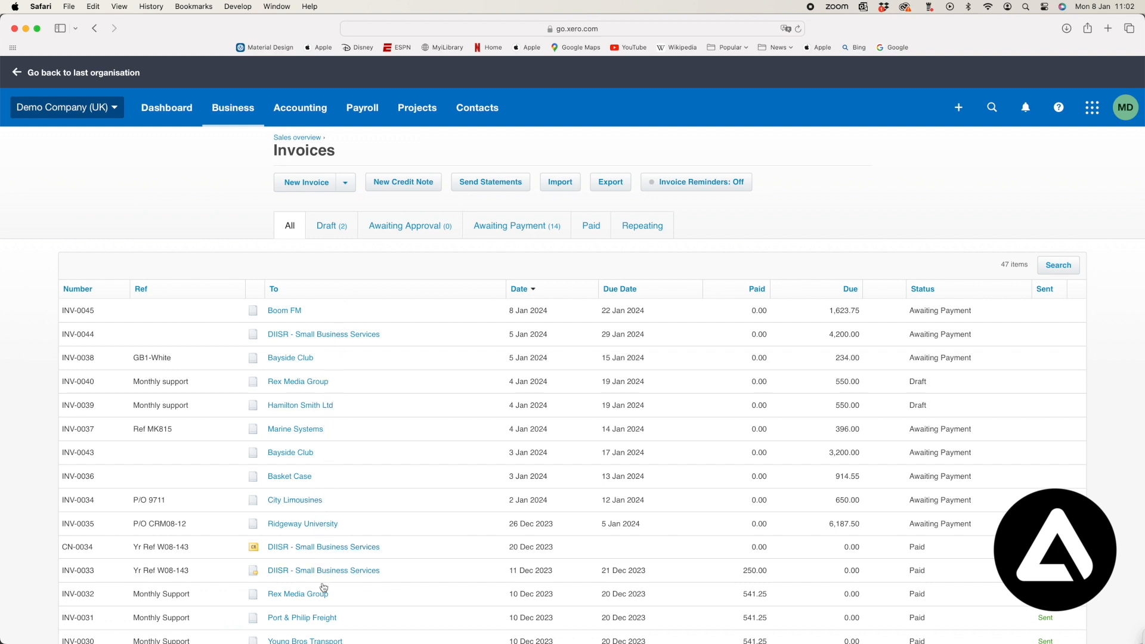
pyautogui.click(352, 191)
pyautogui.click(322, 205)
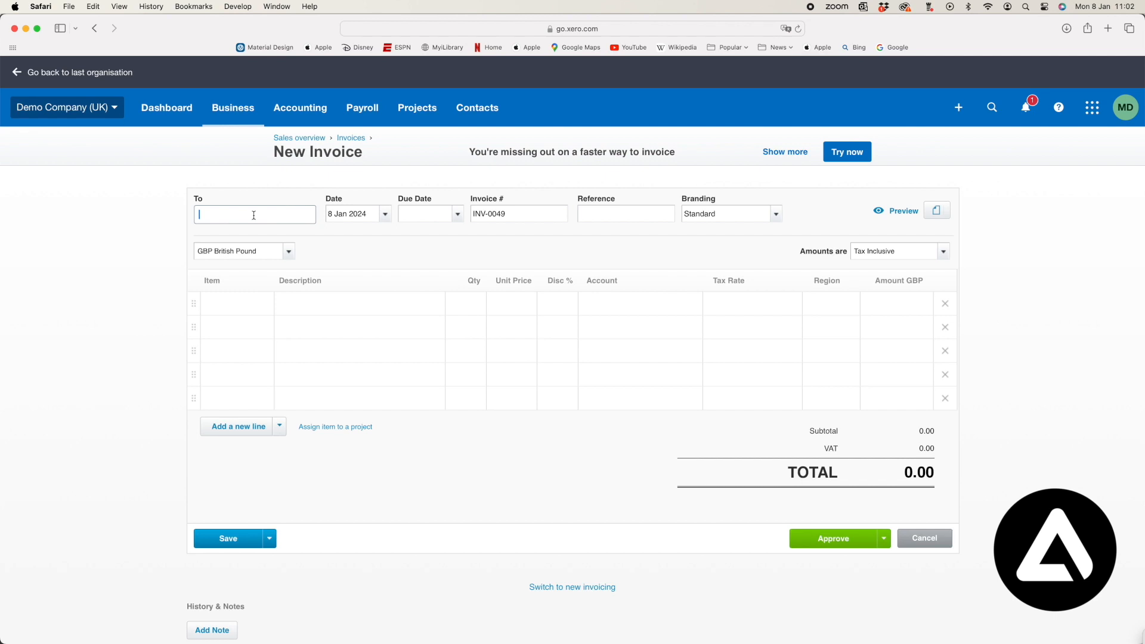
# Address the invoice to the contact Bank West, keeping GBP British Pound as the currency.
pyautogui.write('a')
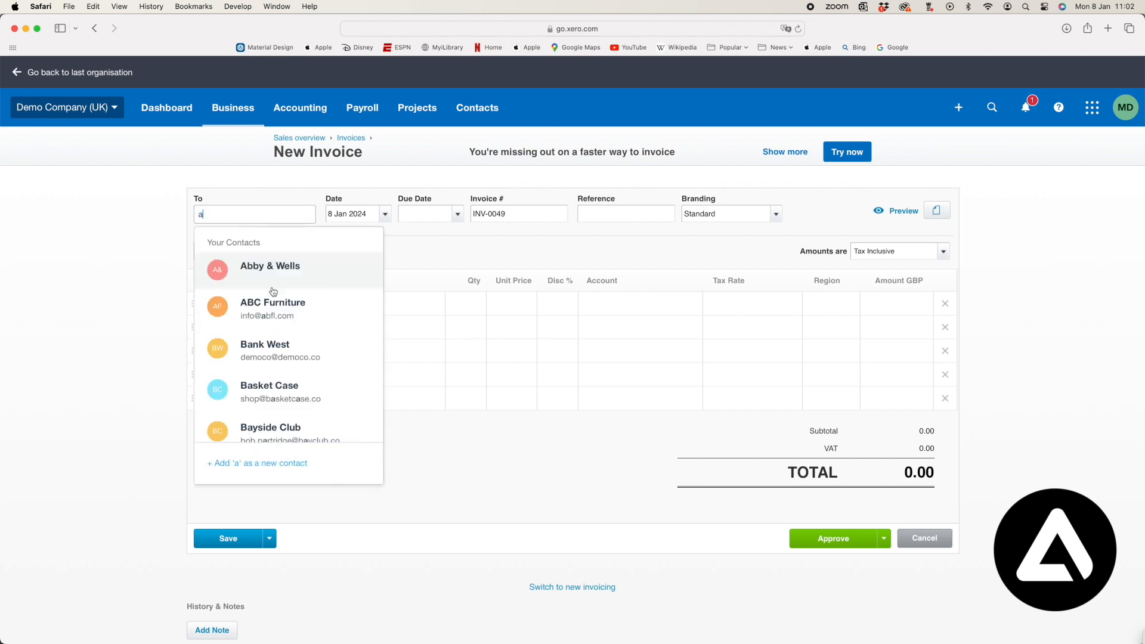
pyautogui.click(277, 352)
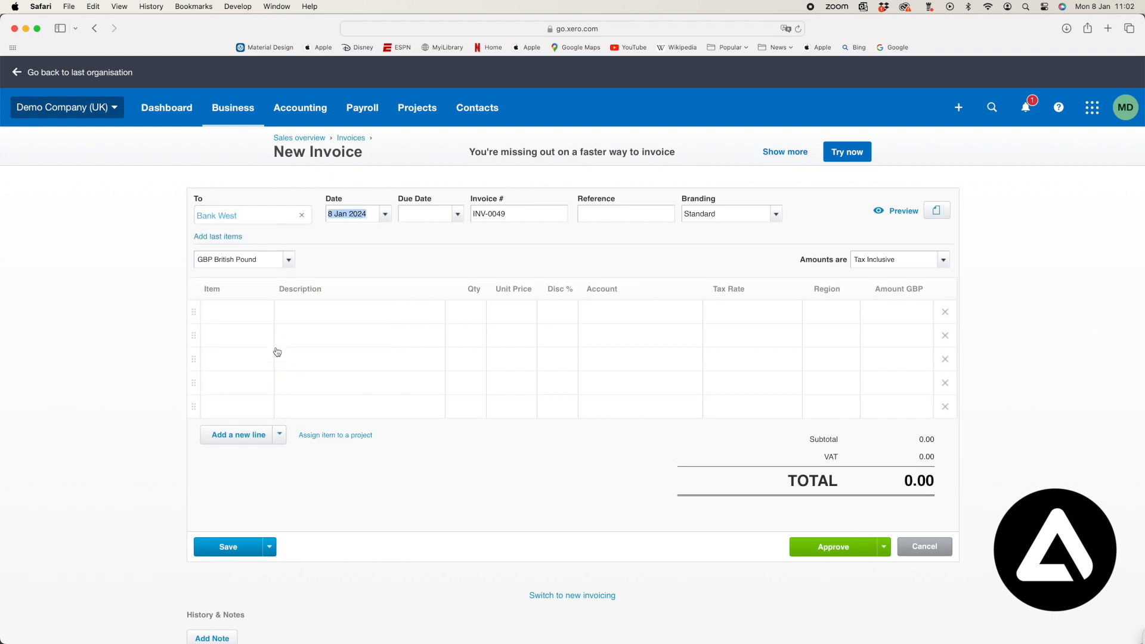
pyautogui.click(289, 261)
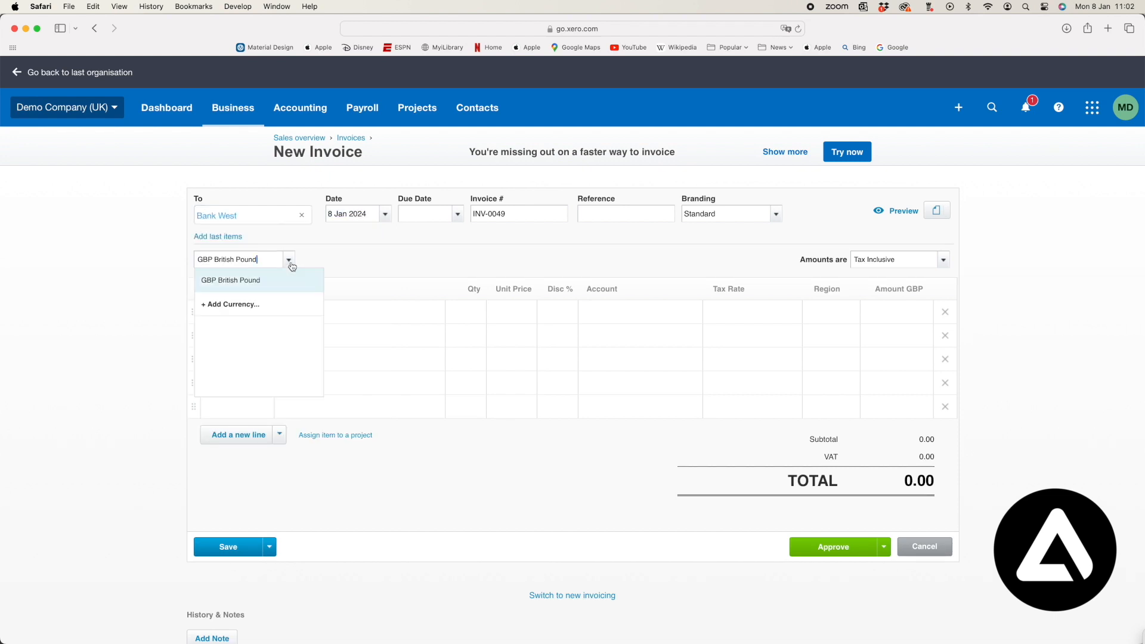
pyautogui.click(291, 261)
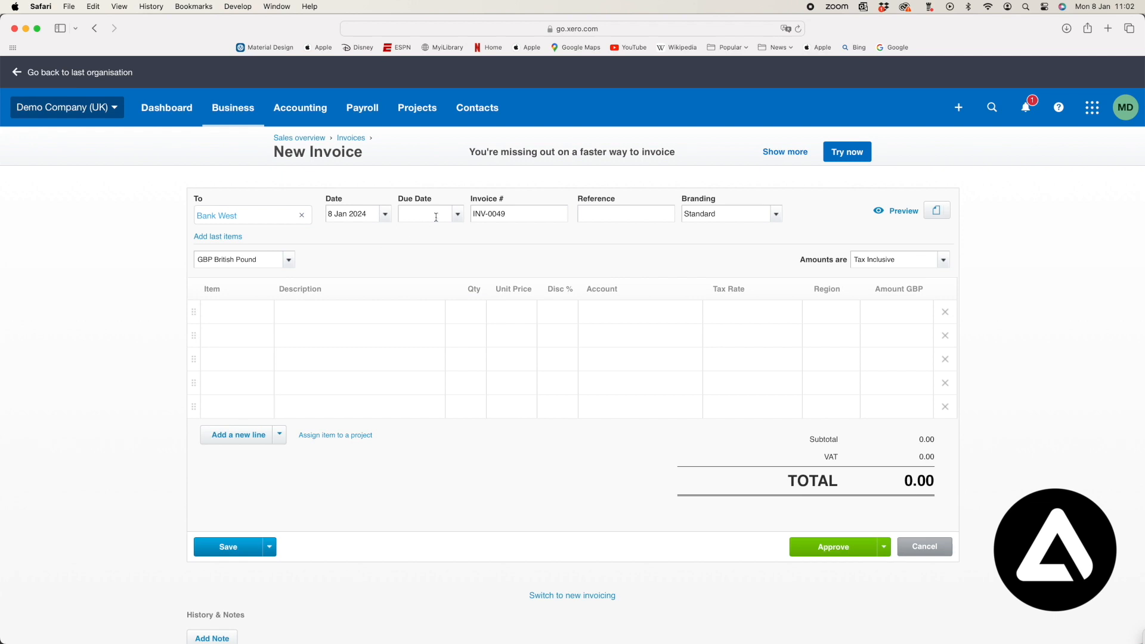
# Set the invoice's due date to 22 Jan 2024 and its reference to "Test invoice 1".
pyautogui.click(457, 217)
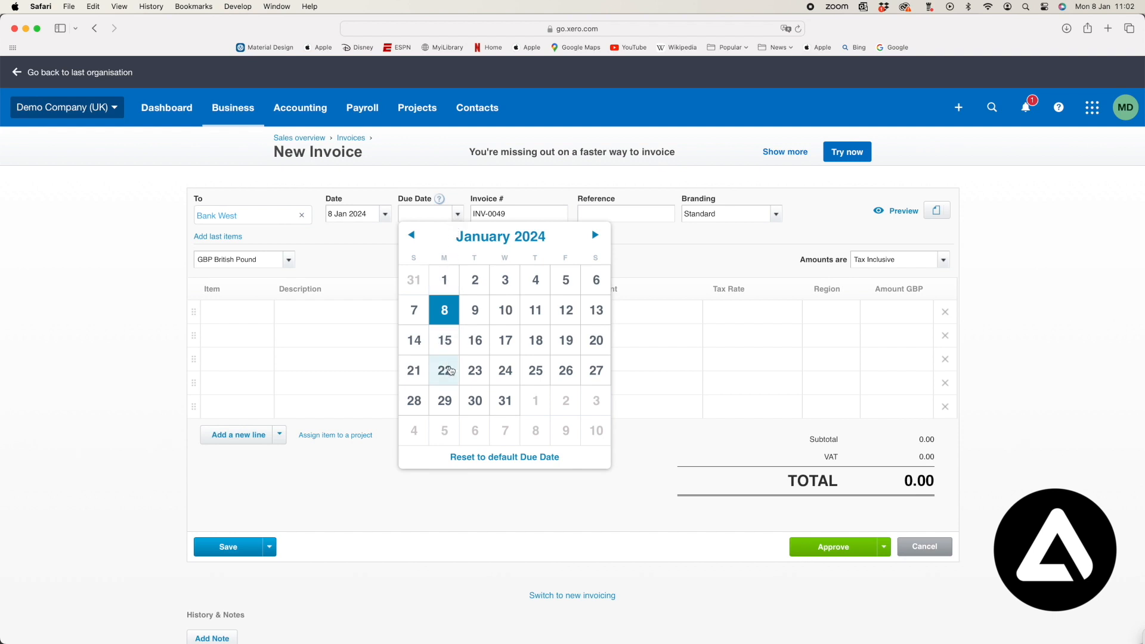
pyautogui.click(451, 371)
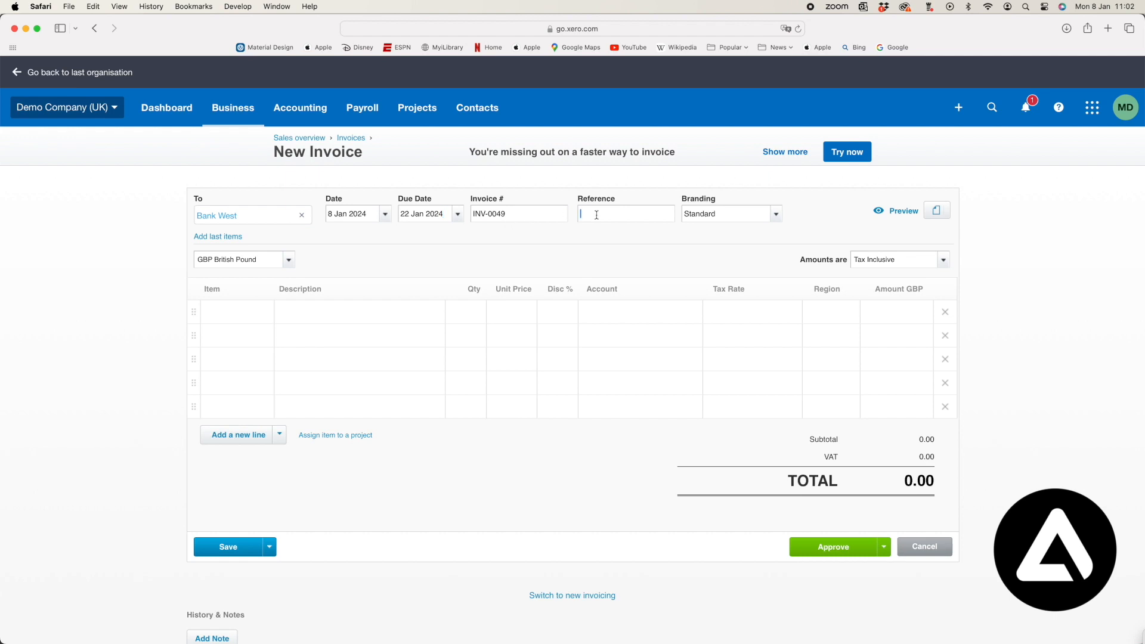
pyautogui.write('Test invoice 1')
pyautogui.click(248, 313)
pyautogui.click(265, 316)
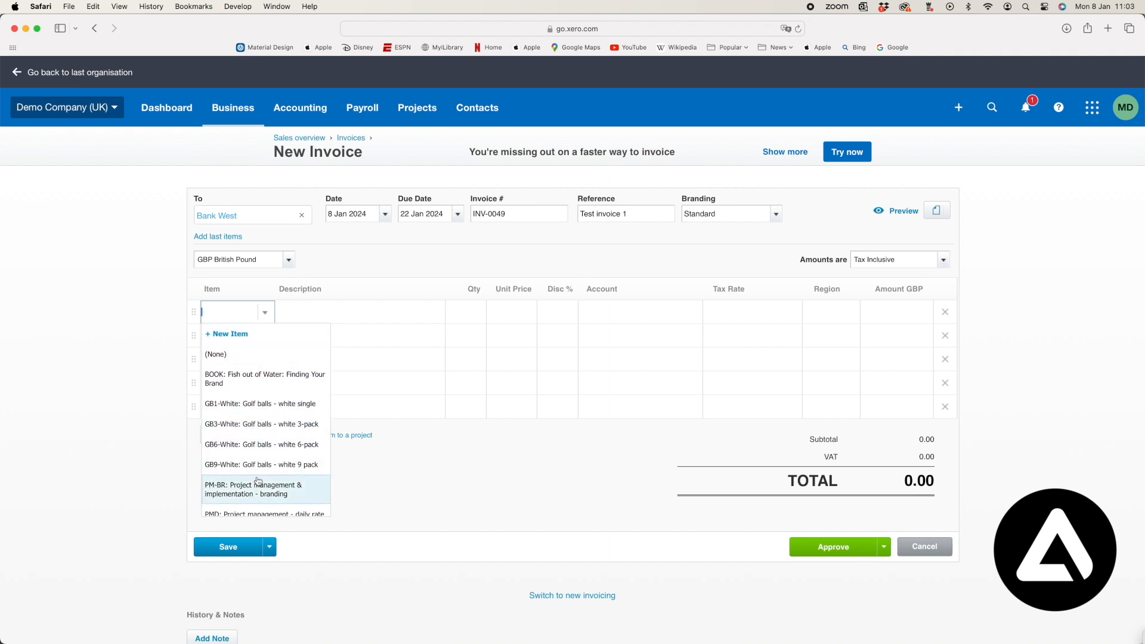
pyautogui.click(279, 362)
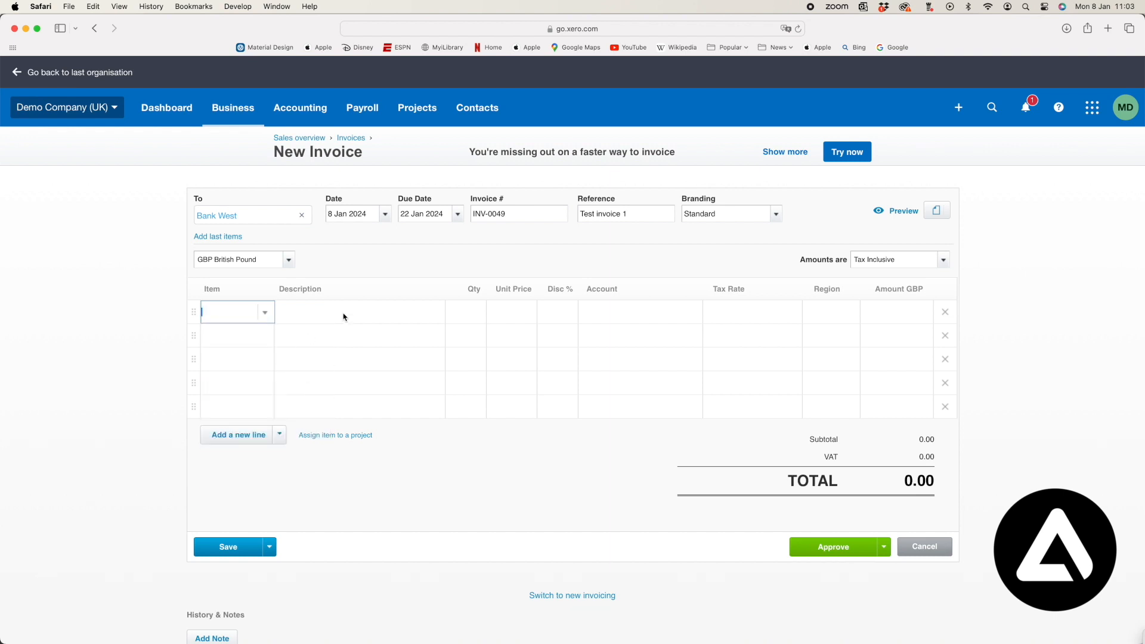
# Fill in the first line with the description "Test invoice 1", quantity 3 and unit price 100.00.
pyautogui.click(354, 309)
pyautogui.write('Test invoice 1')
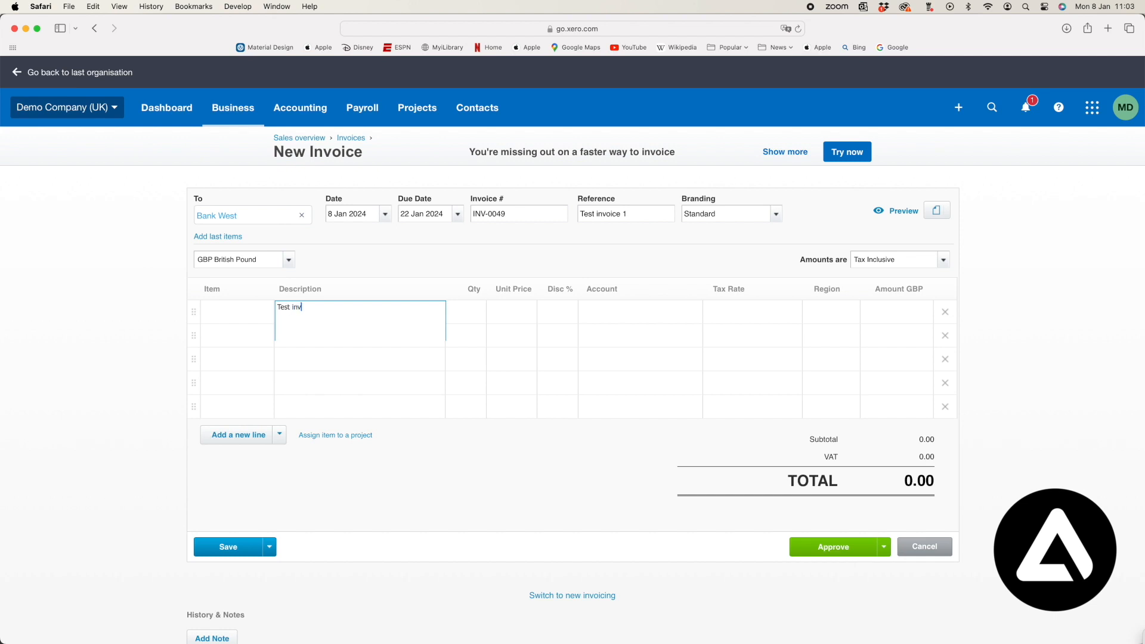
pyautogui.click(472, 312)
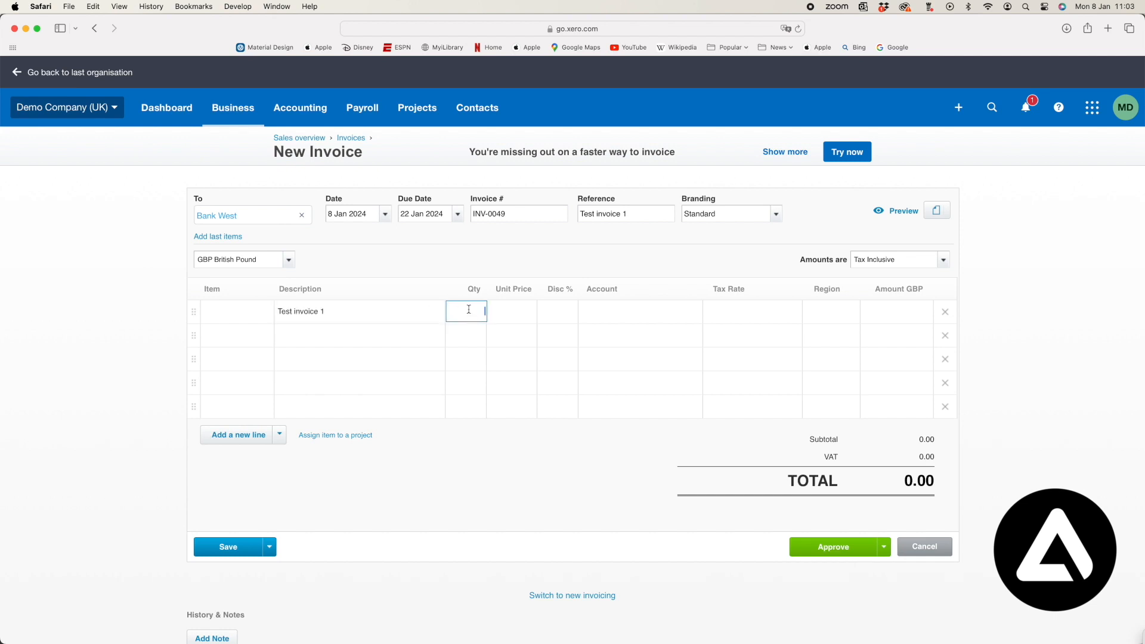
pyautogui.click(527, 312)
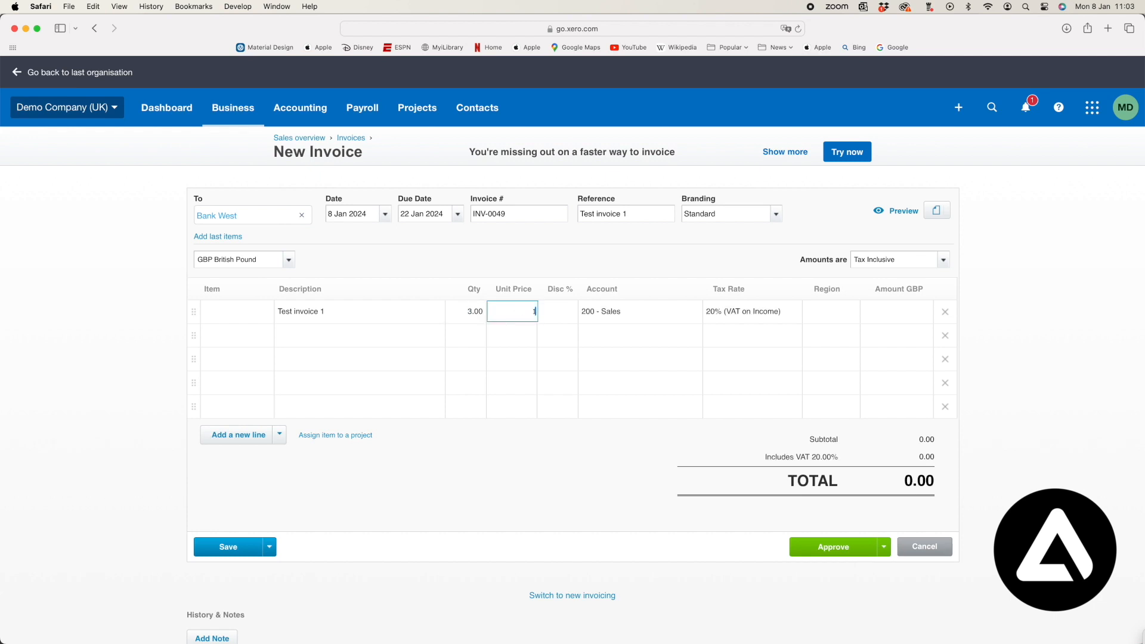
pyautogui.write('100.00')
pyautogui.click(571, 335)
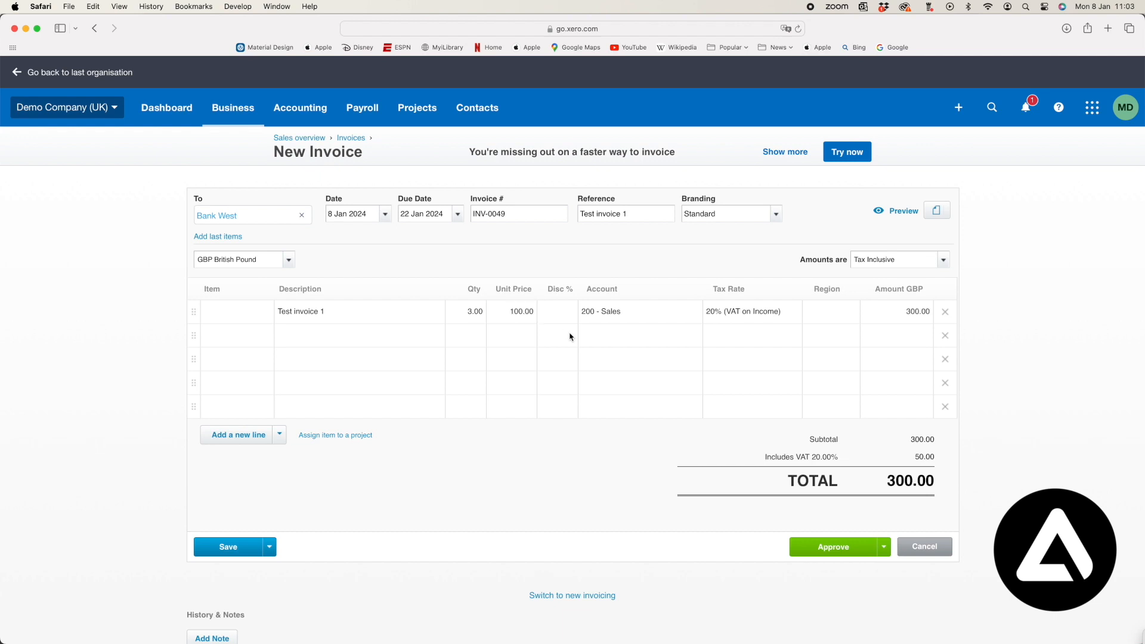
# Leave the first line's discount empty and choose 200 - Sales as its account.
pyautogui.click(566, 317)
pyautogui.click(619, 318)
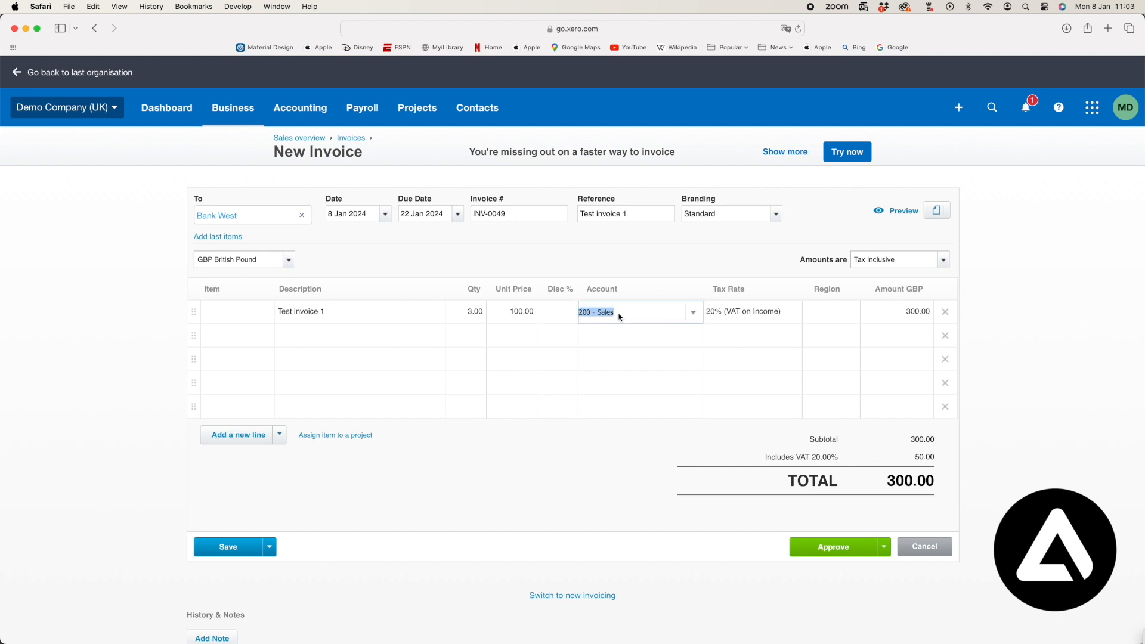
pyautogui.click(695, 318)
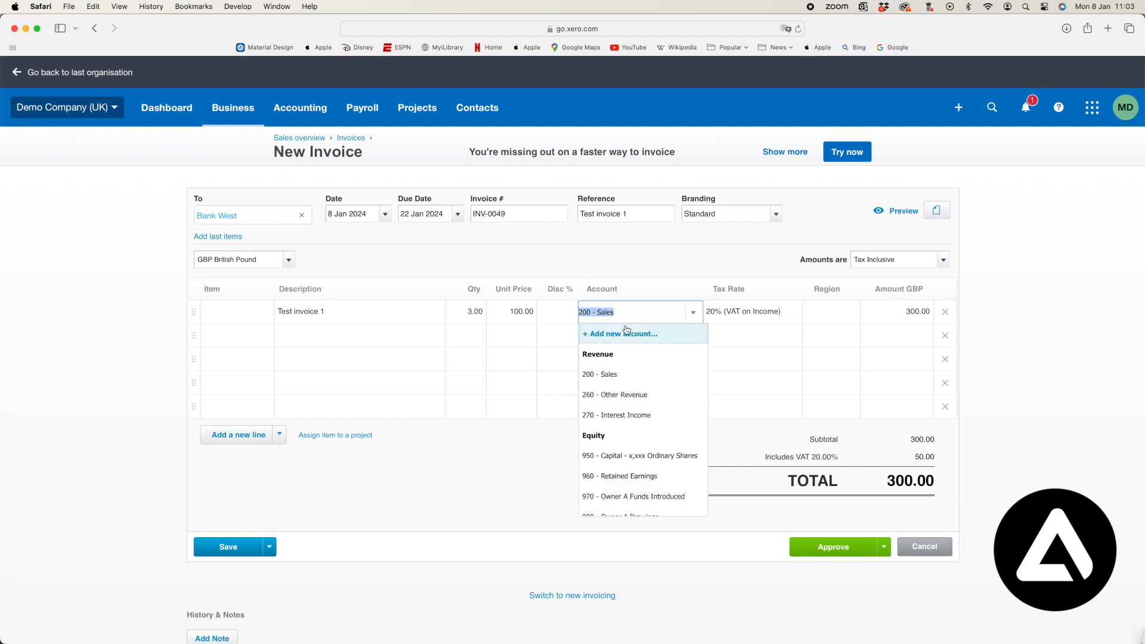
pyautogui.scroll(-5, 636, 466)
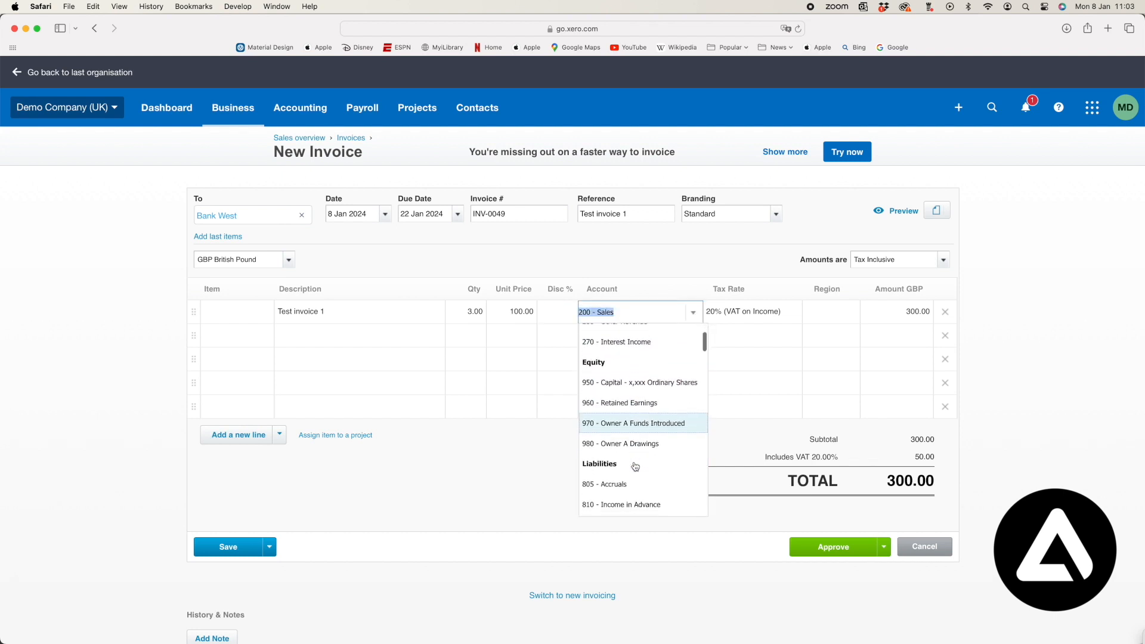
pyautogui.scroll(4, 636, 468)
pyautogui.scroll(2, 636, 470)
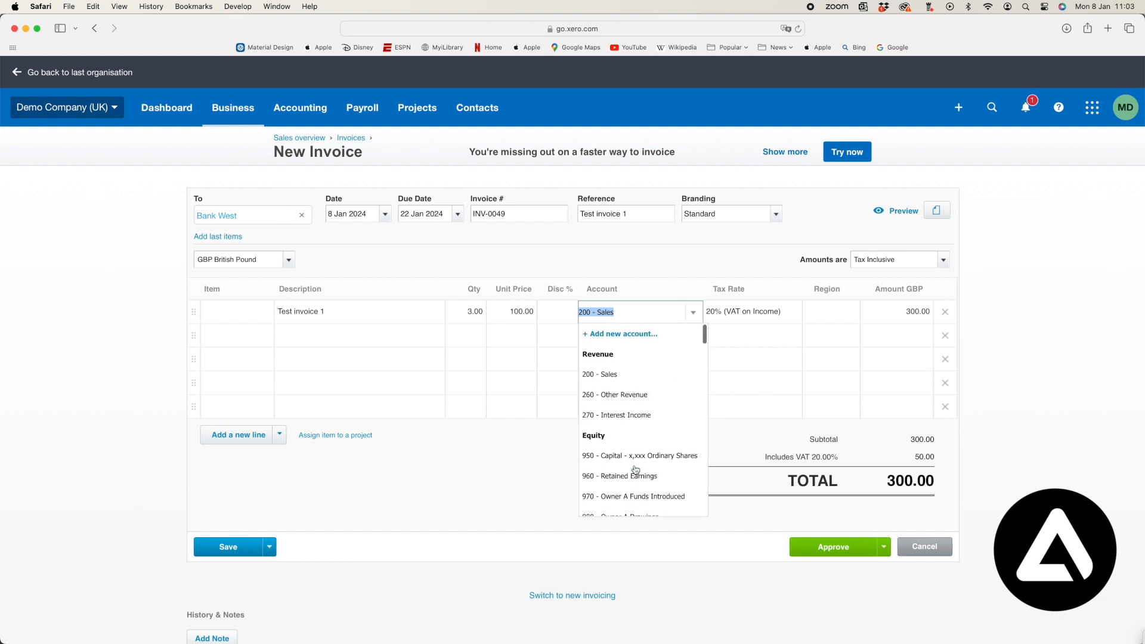
pyautogui.click(640, 382)
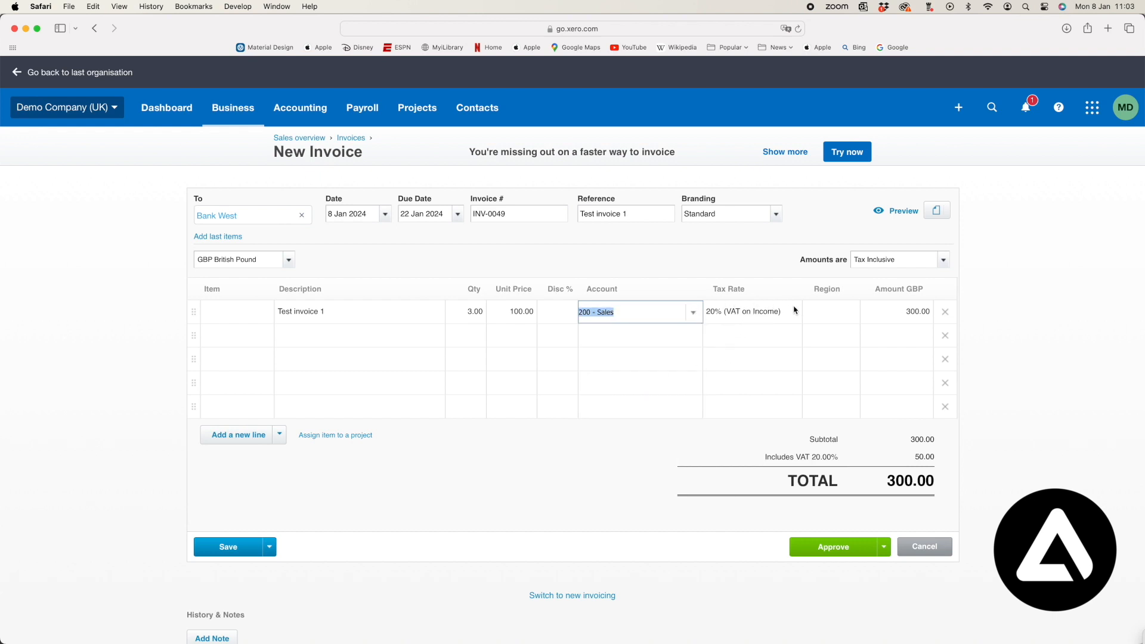
# Set the tax rate of the "Test invoice 1" line to No VAT.
pyautogui.click(746, 313)
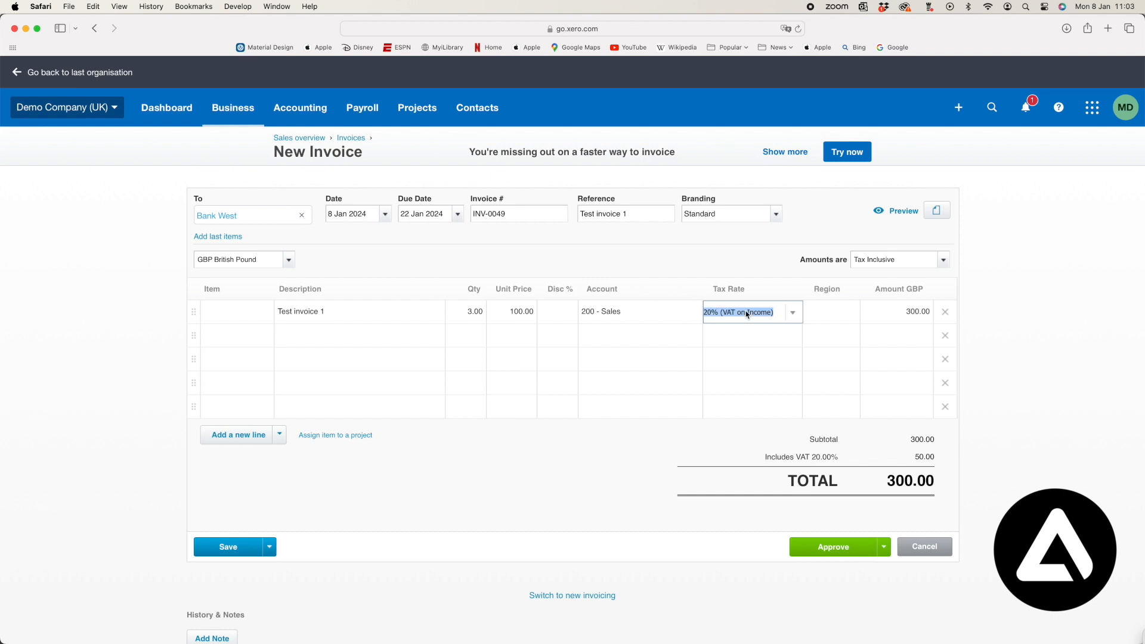
pyautogui.click(795, 314)
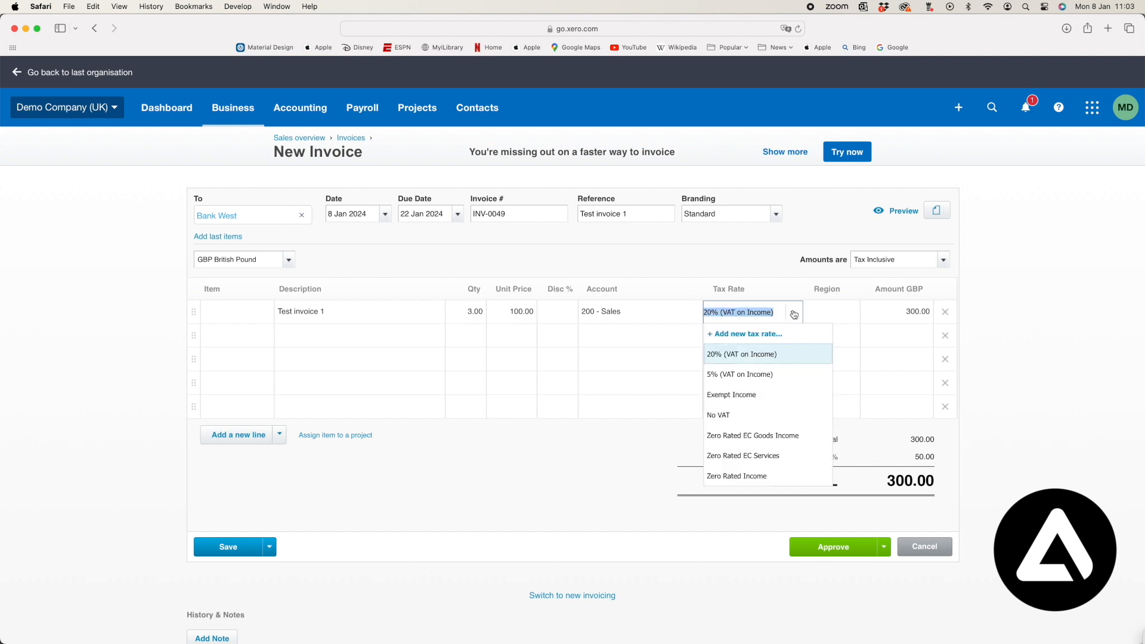
pyautogui.click(791, 417)
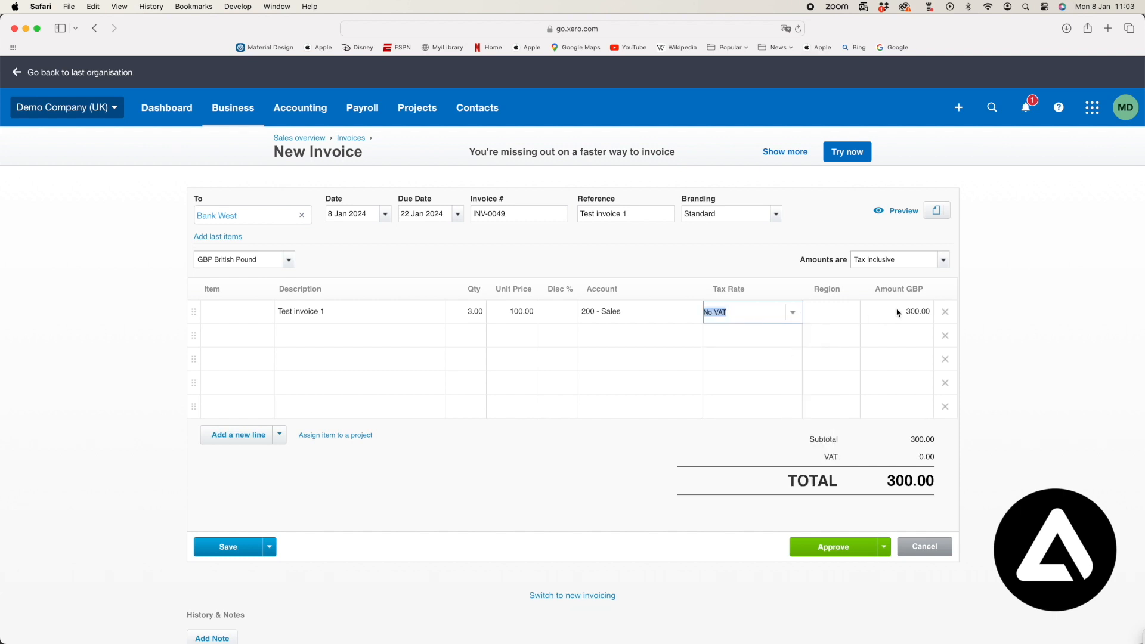
pyautogui.click(951, 447)
# Fill in the second line with the description "Test invoice 2", quantity 2 and unit price 150.00.
pyautogui.click(360, 341)
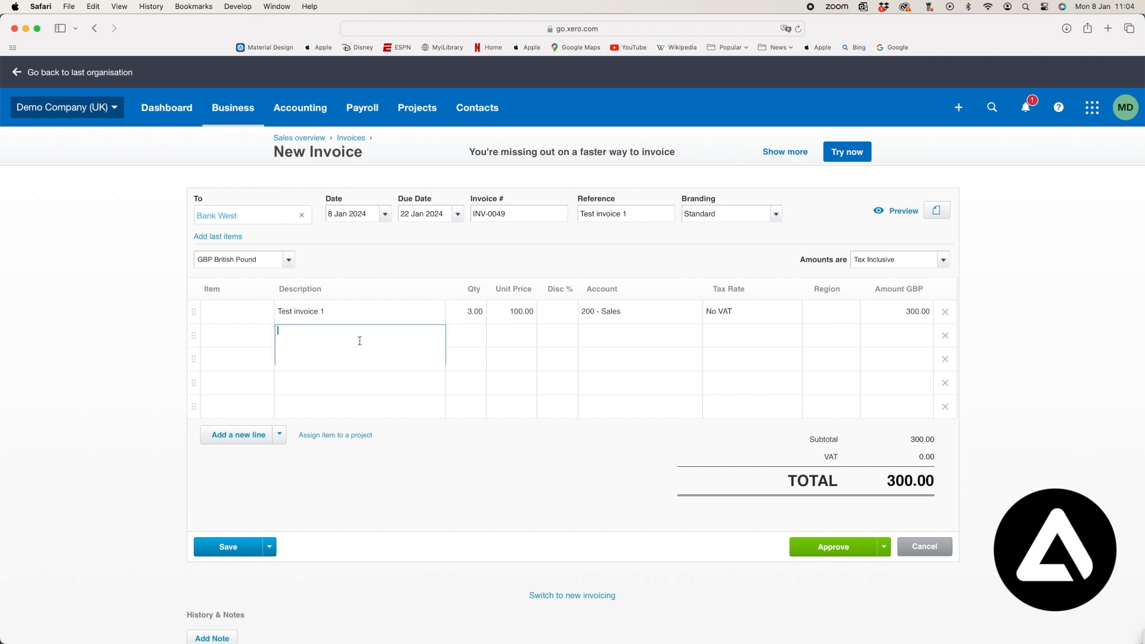
pyautogui.write('Test invoice 2')
pyautogui.click(470, 334)
pyautogui.write('2')
pyautogui.click(525, 335)
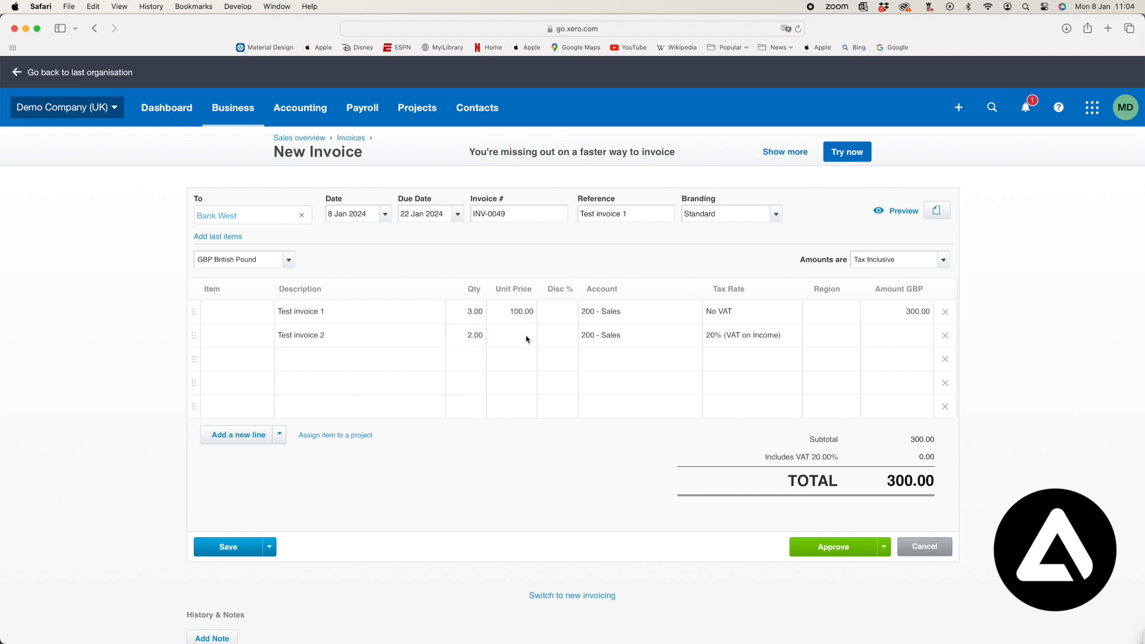
pyautogui.write('150.00')
pyautogui.click(547, 364)
# Set the second line's tax rate to No VAT, then approve the invoice.
pyautogui.click(603, 338)
pyautogui.click(738, 338)
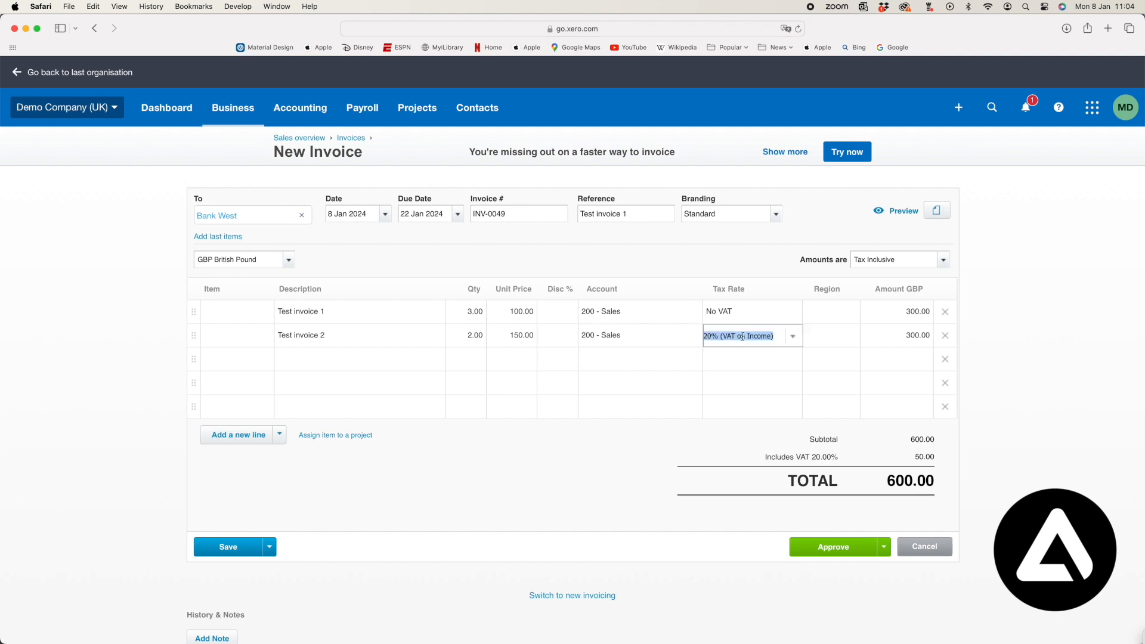
pyautogui.click(792, 336)
pyautogui.click(782, 440)
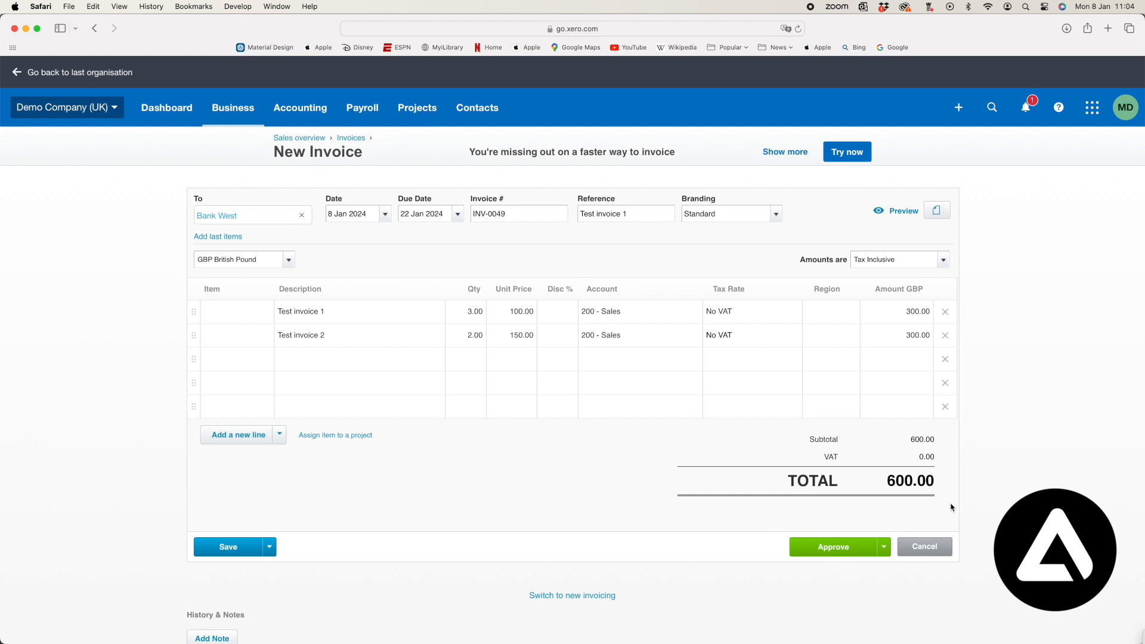
pyautogui.click(848, 553)
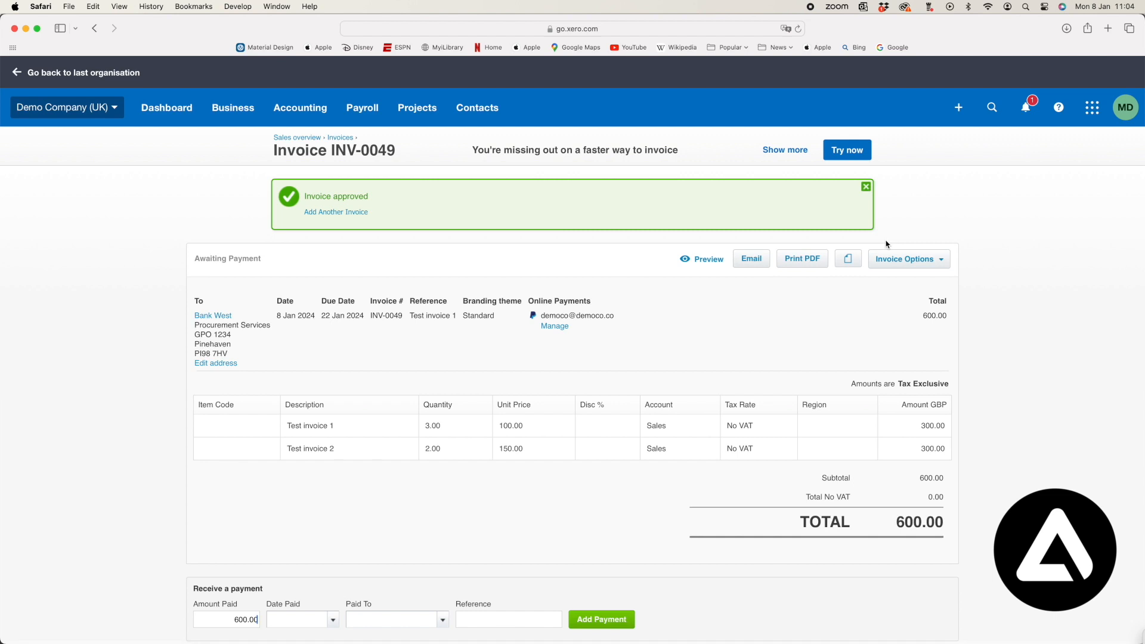
# Preview the approved invoice in its desktop and mobile layouts, then close the preview.
pyautogui.click(703, 260)
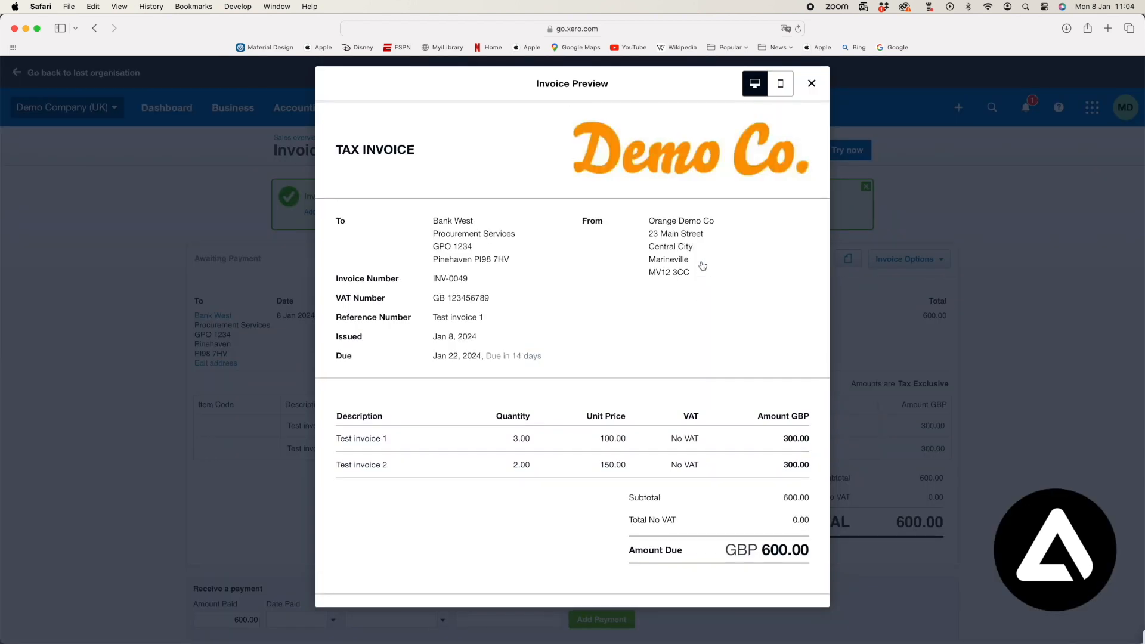
pyautogui.scroll(-3, 703, 264)
pyautogui.scroll(2, 703, 264)
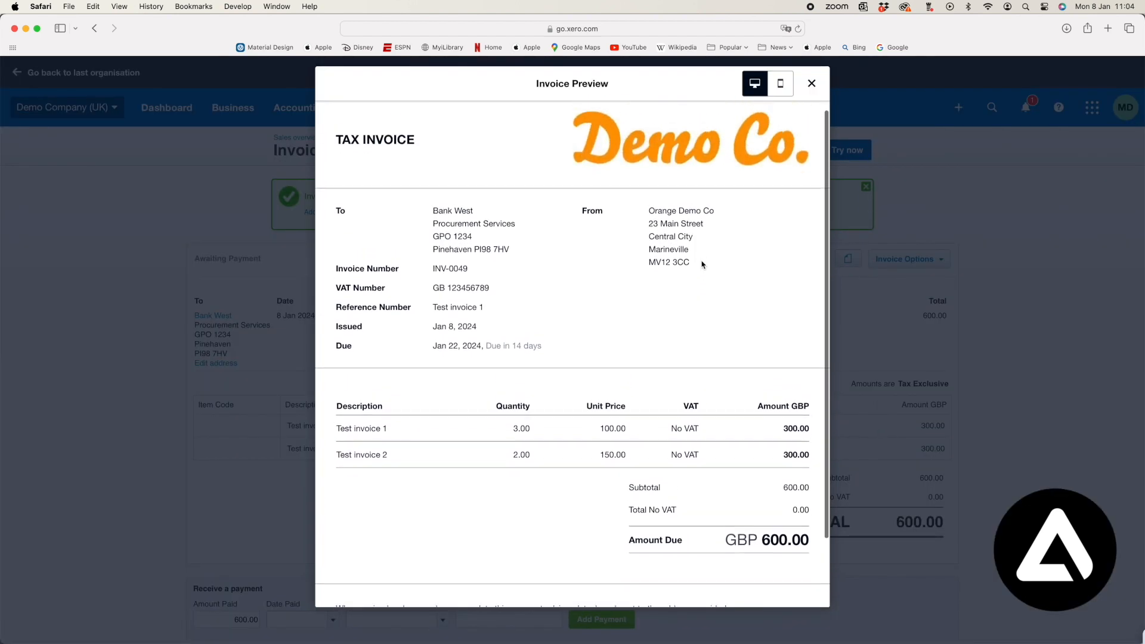
pyautogui.click(781, 88)
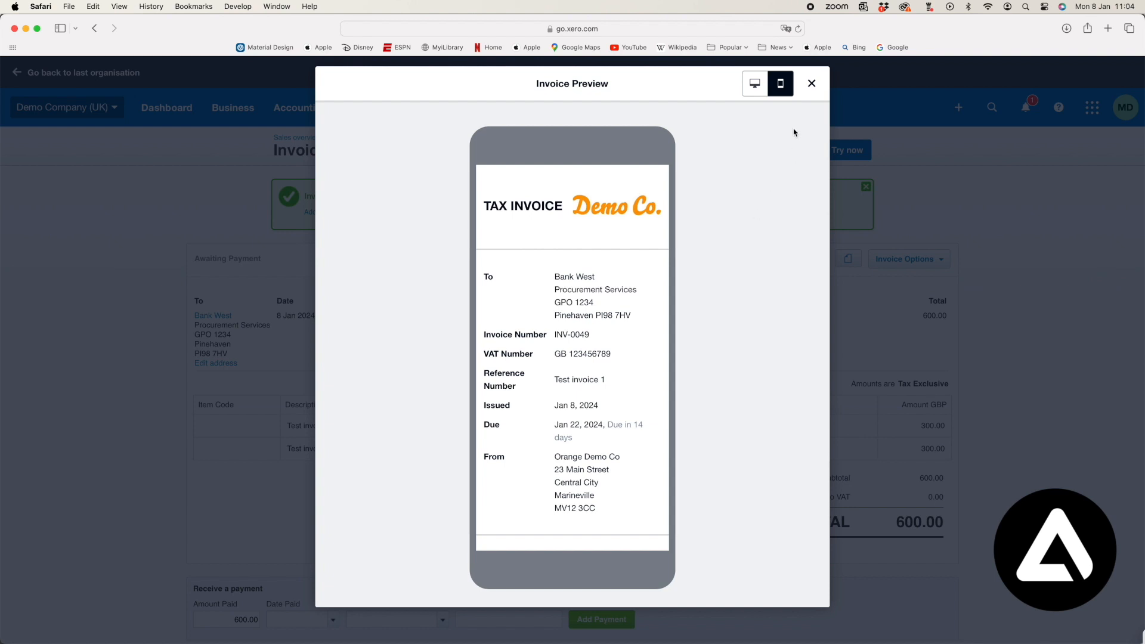
pyautogui.click(812, 83)
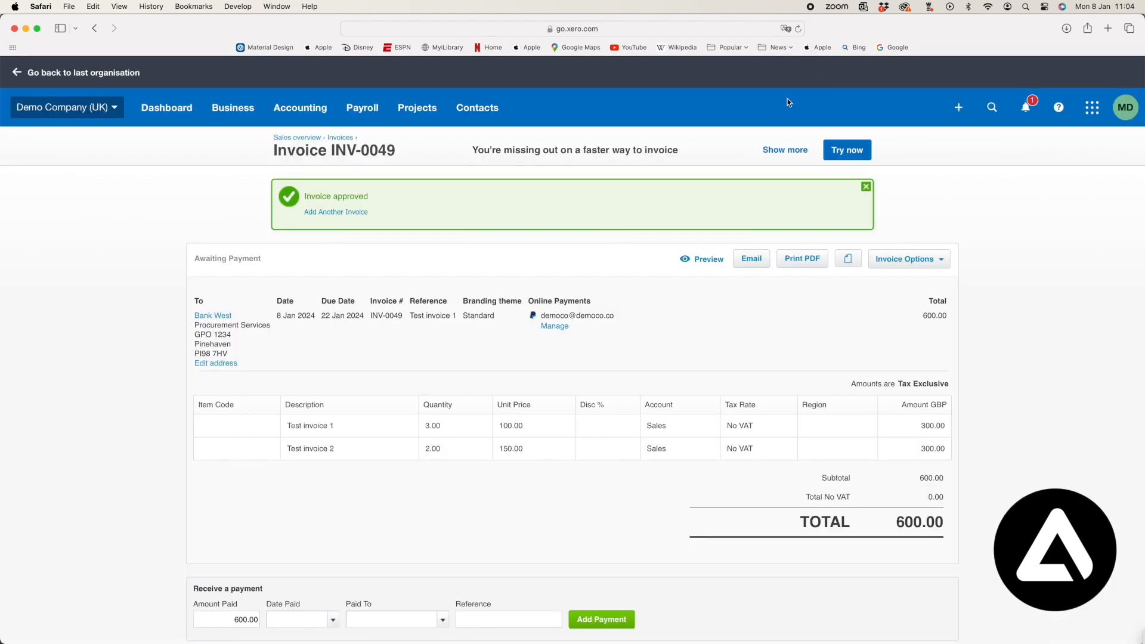
# Email the invoice to the contact's address with Mark as sent enabled, then go back to the Invoices list.
pyautogui.click(752, 259)
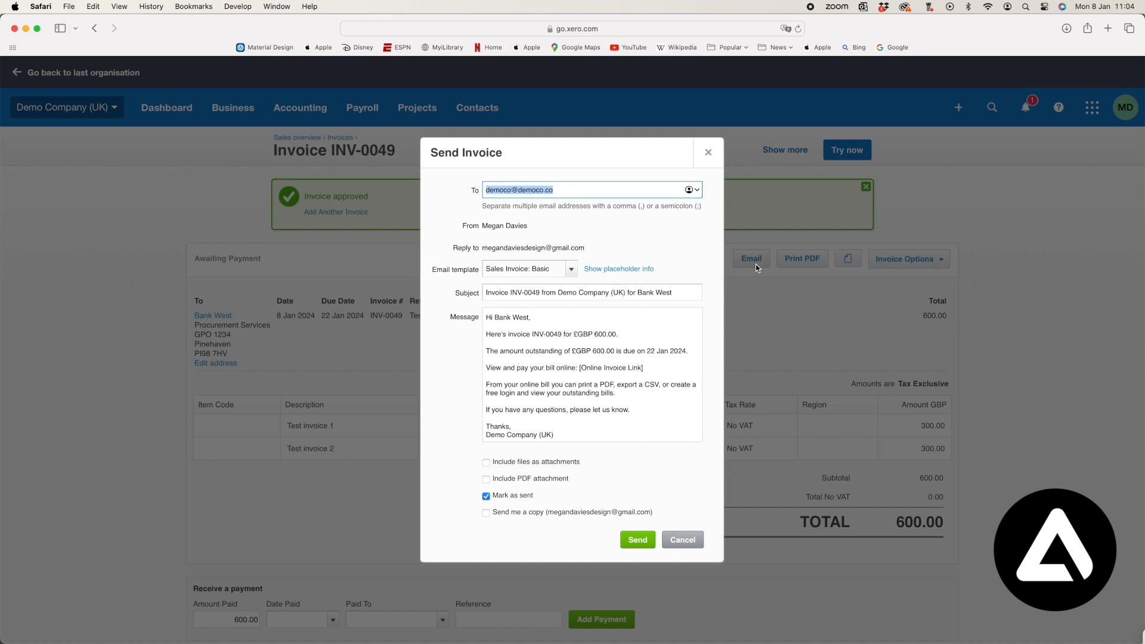
pyautogui.click(580, 190)
pyautogui.moveTo(487, 189); pyautogui.dragTo(578, 191)
pyautogui.click(587, 192)
pyautogui.scroll(-1, 543, 403)
pyautogui.scroll(1, 544, 406)
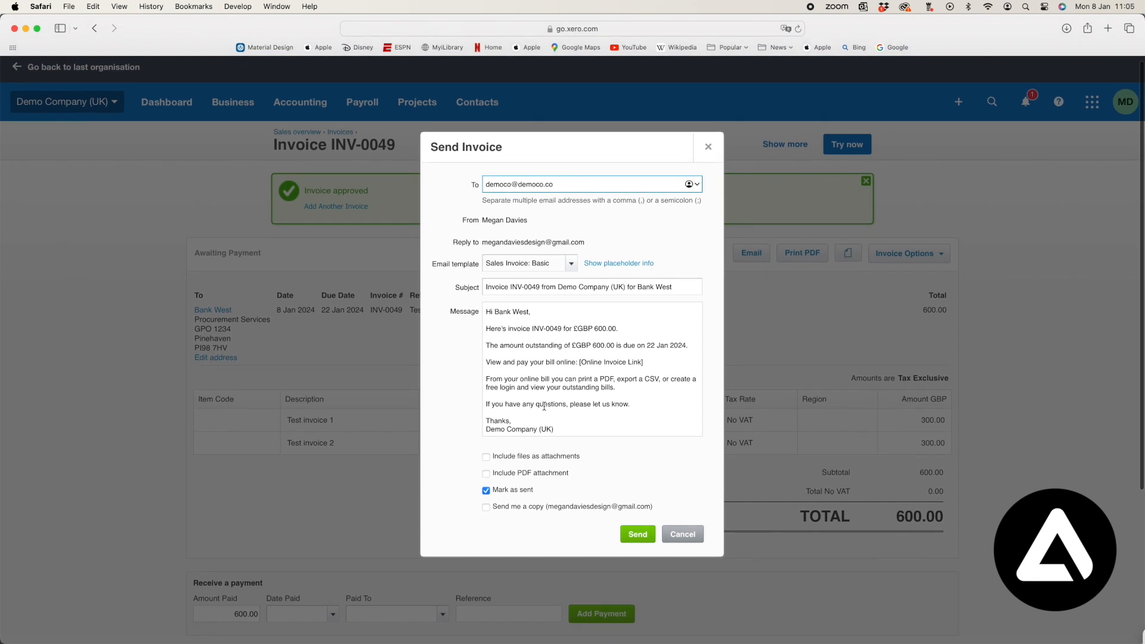
pyautogui.click(488, 493)
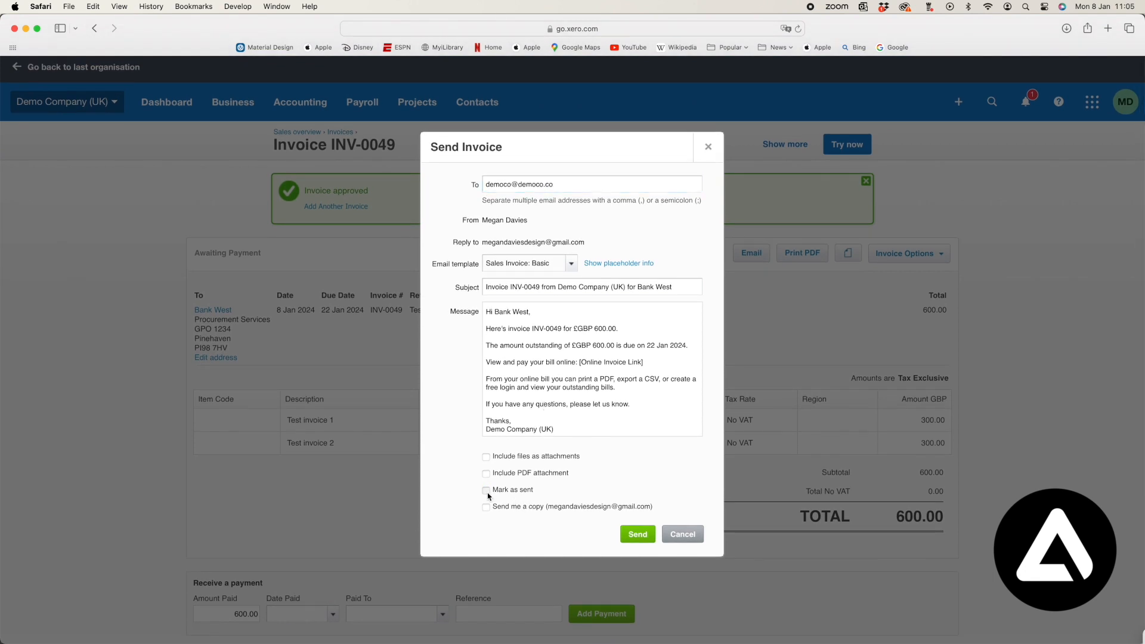
pyautogui.click(487, 492)
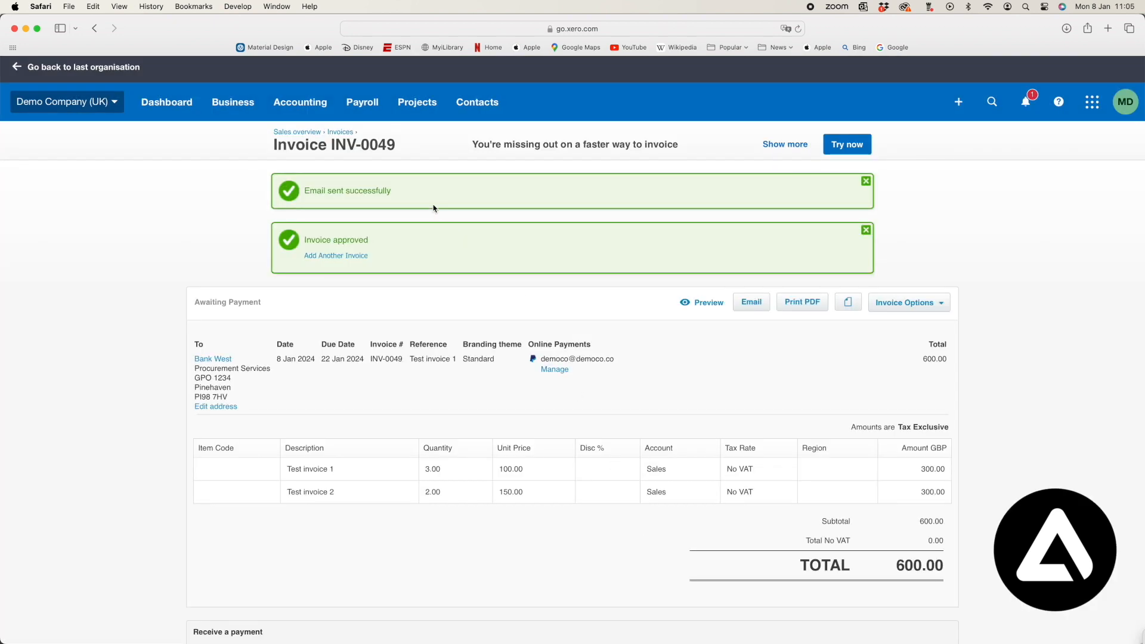
pyautogui.click(341, 133)
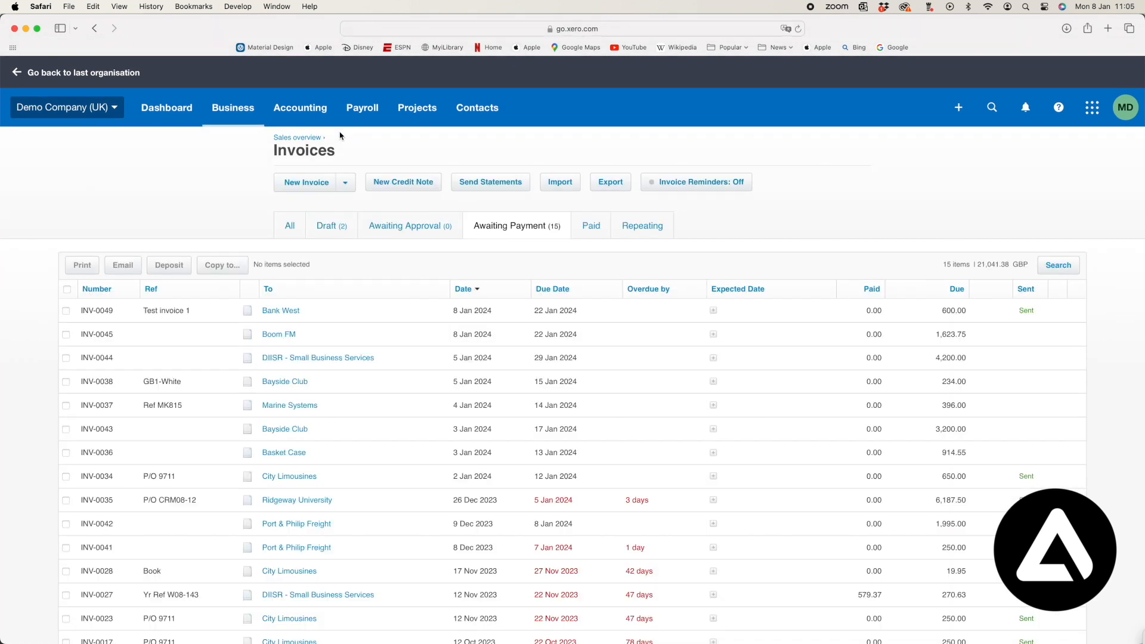